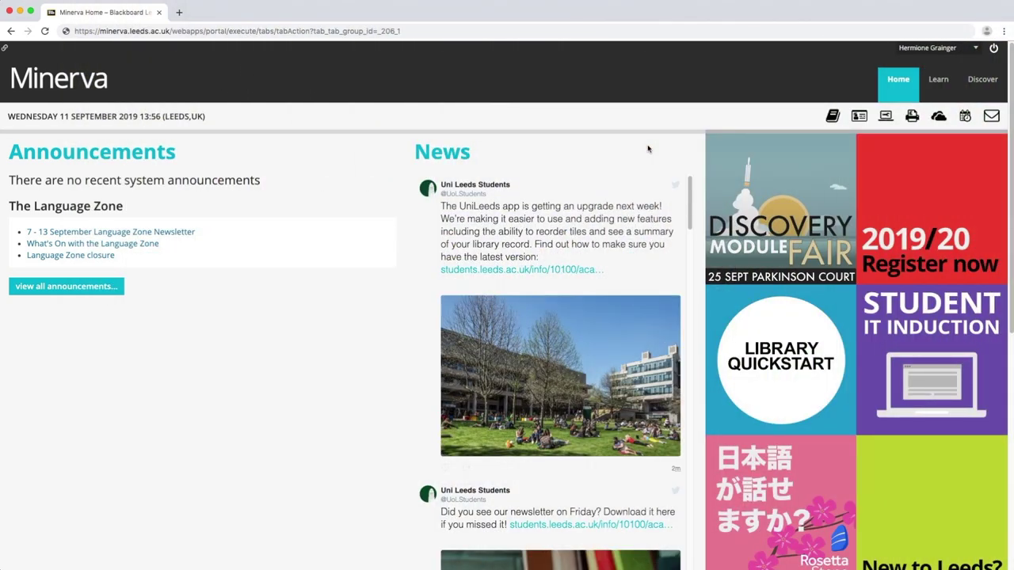
From Minerva's Learn page, enter 'university assignments' in the Library search box.
{"action": "left_click", "coordinate": [937, 80]}
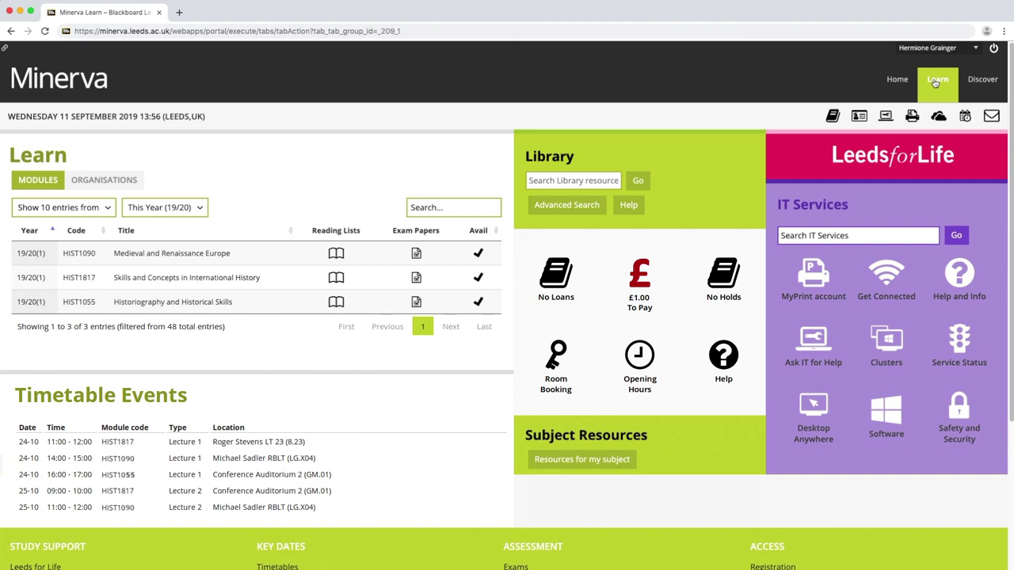
{"action": "left_click", "coordinate": [579, 185]}
{"action": "type", "text": "university assignments"}
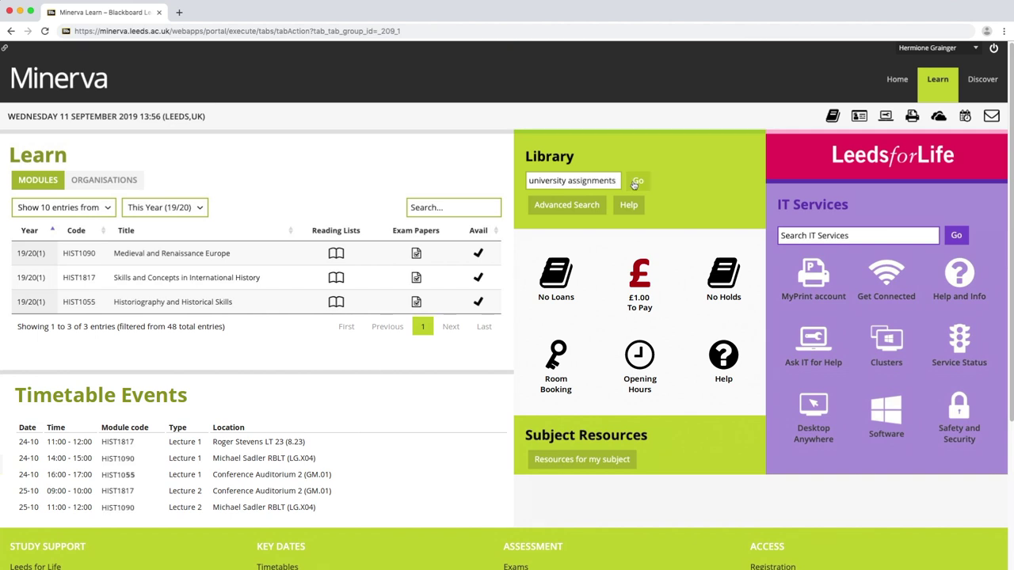
Search 'university assignments' and list both versions of 'Writing up your university assignments'.
{"action": "left_click", "coordinate": [633, 185]}
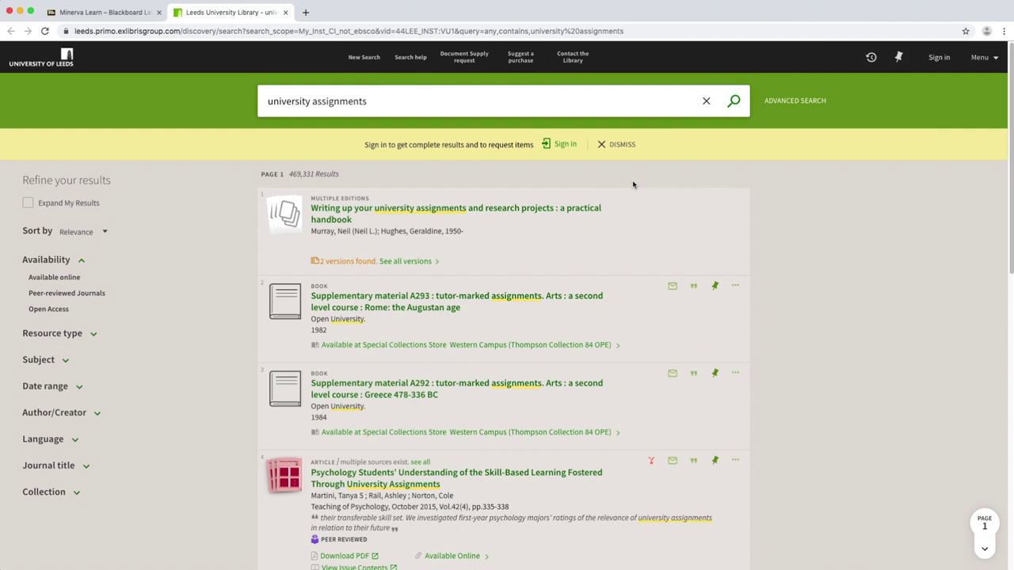
{"action": "left_click", "coordinate": [591, 212]}
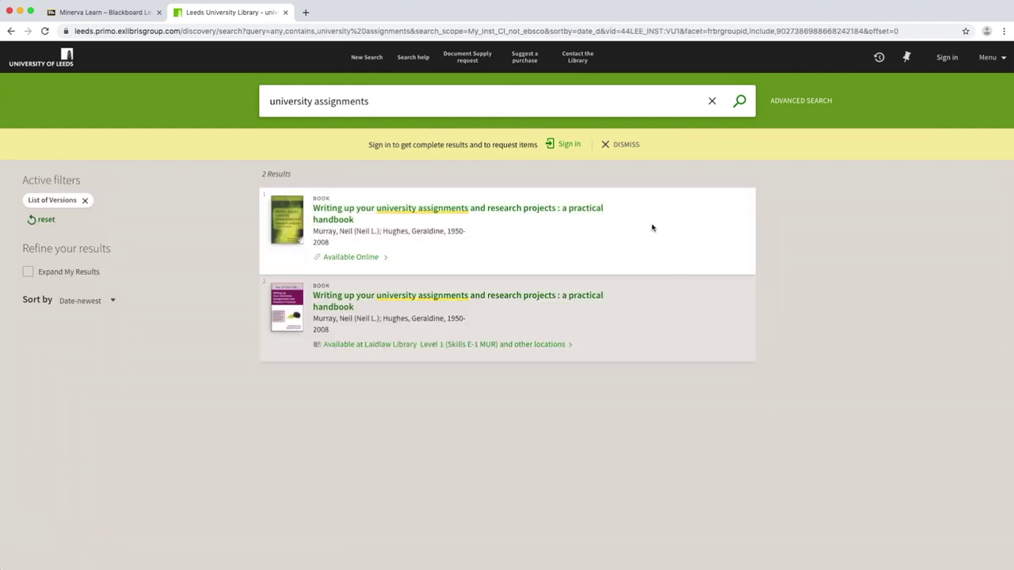
Sign in with University of Leeds login and request the Laidlaw Library print copy.
{"action": "mouse_move", "coordinate": [630, 272]}
{"action": "left_click", "coordinate": [600, 296]}
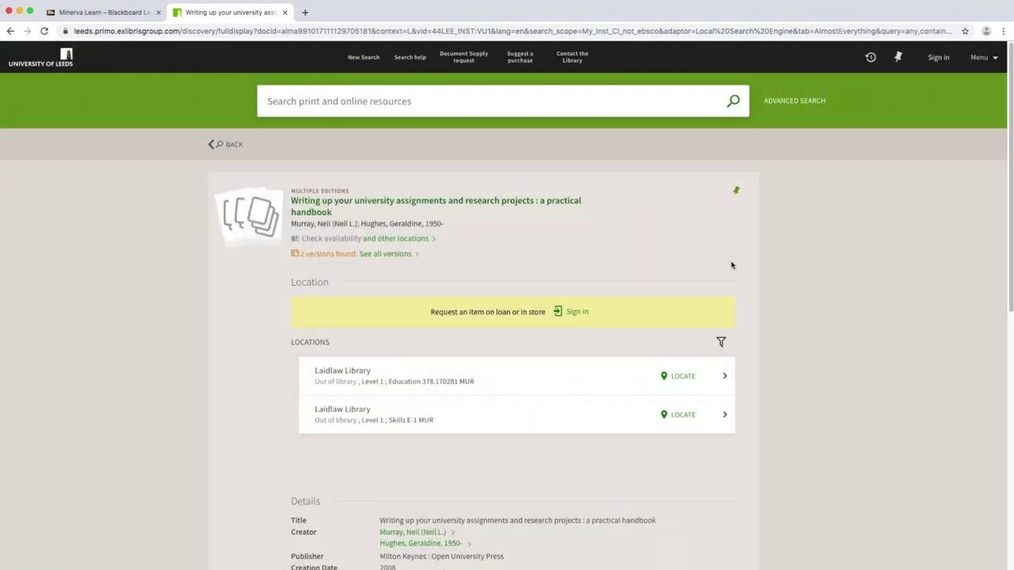
{"action": "left_click", "coordinate": [579, 313]}
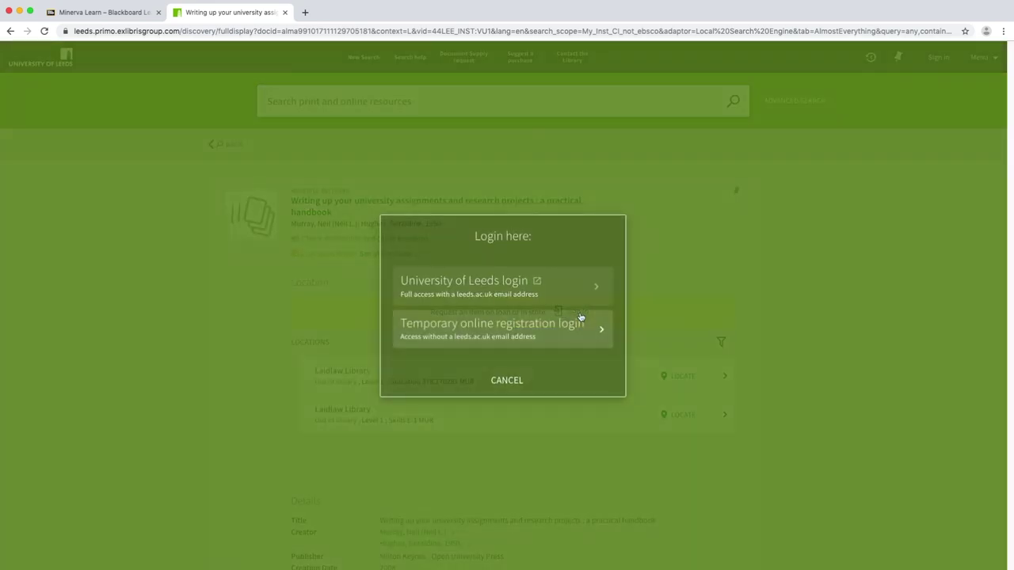
{"action": "left_click", "coordinate": [563, 292]}
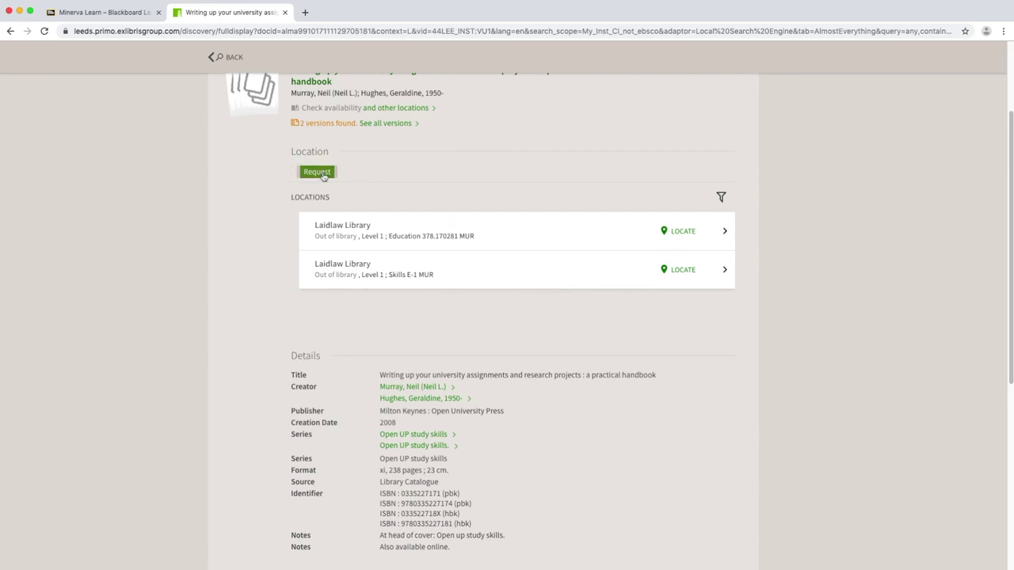
{"action": "left_click", "coordinate": [317, 173]}
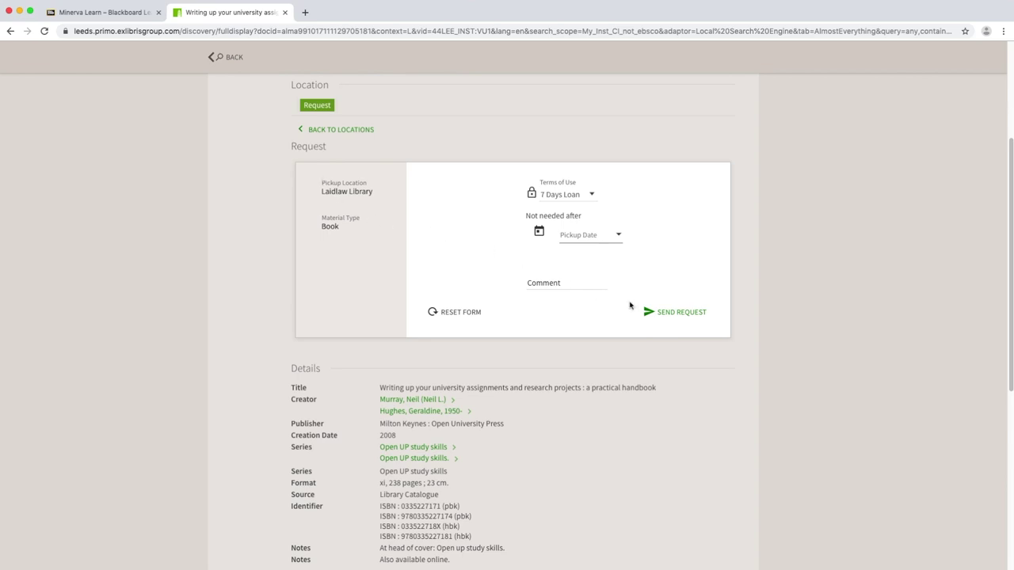
{"action": "left_click", "coordinate": [674, 313]}
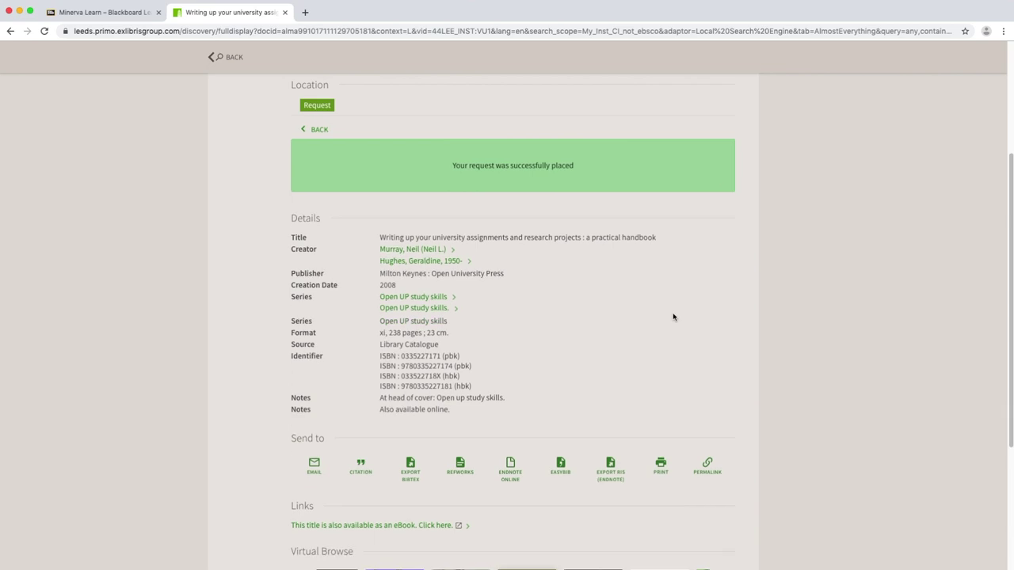
{"action": "key", "text": "alt+Left"}
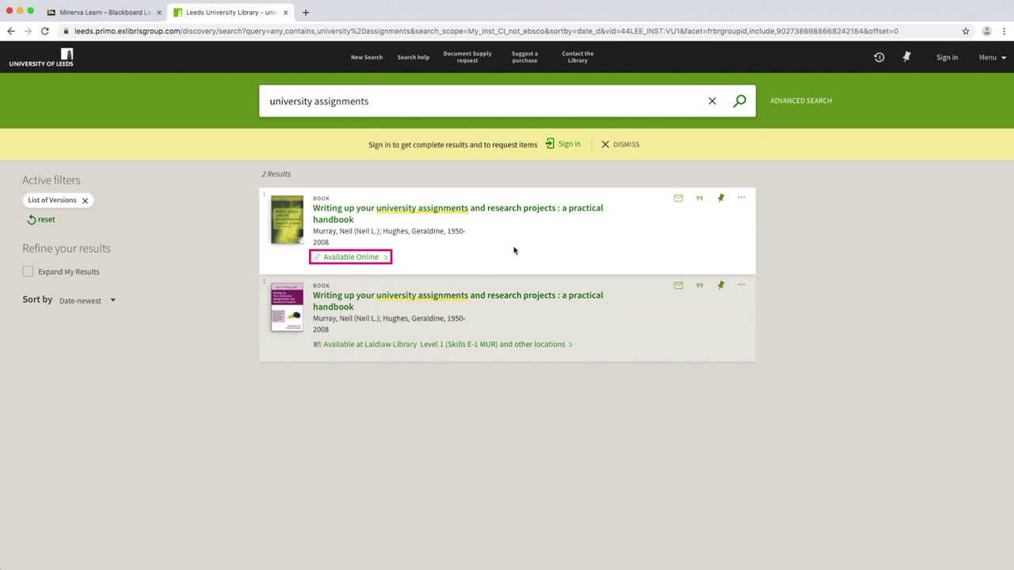
View the online edition's ebook on Dawsonera, then close its tab.
{"action": "key", "text": "Return"}
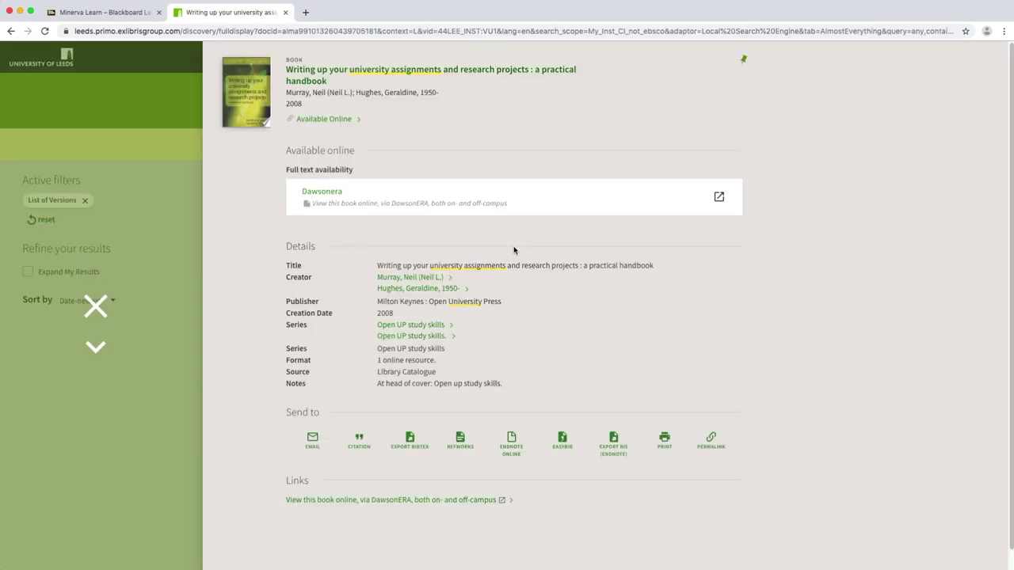
{"action": "left_click", "coordinate": [718, 198]}
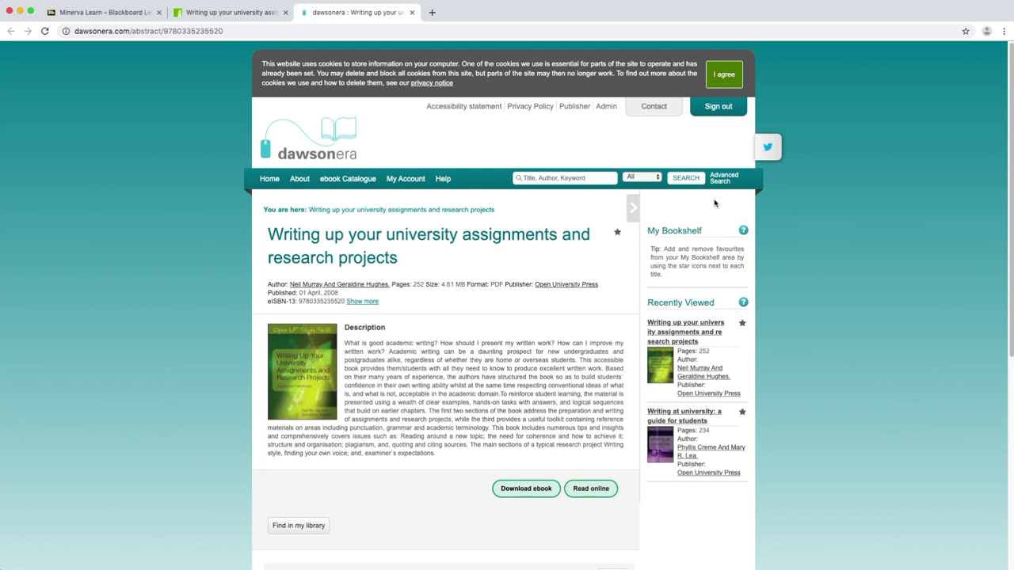
{"action": "key", "text": "super+w"}
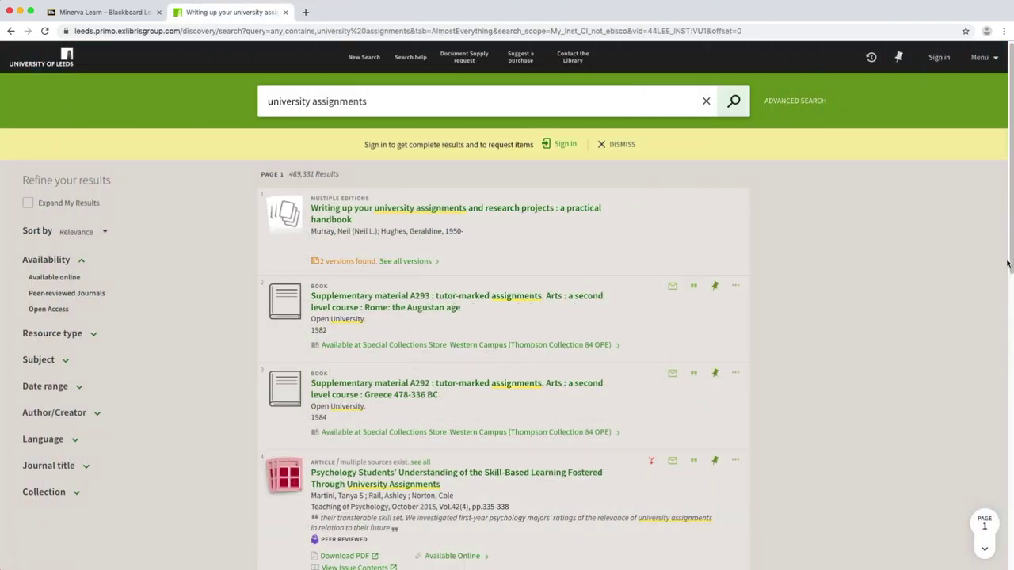
{"action": "scroll", "coordinate": [1007, 327], "scroll_direction": "down", "scroll_amount": 3}
{"action": "scroll", "coordinate": [1008, 326], "scroll_direction": "down", "scroll_amount": 5}
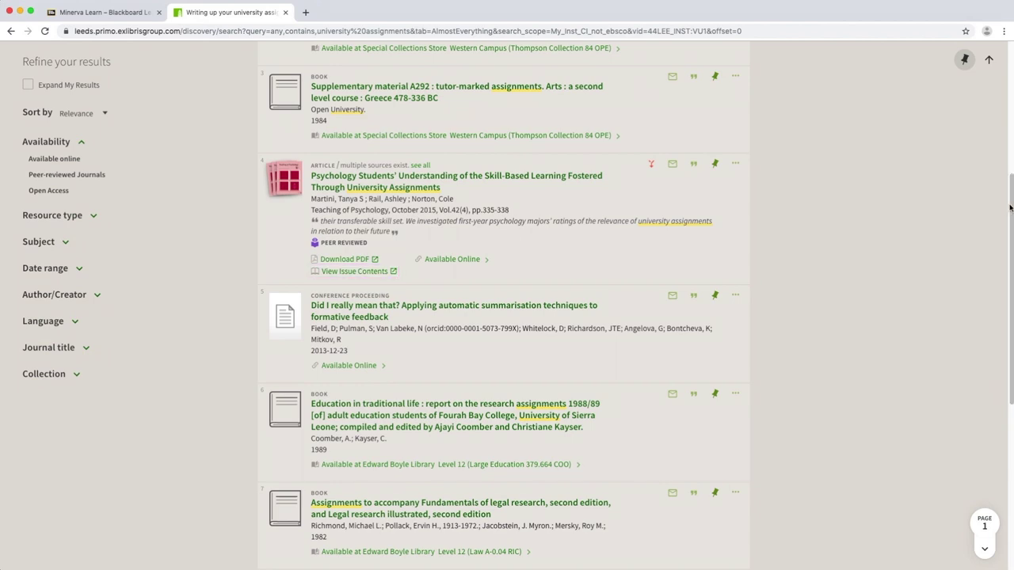
{"action": "left_click", "coordinate": [990, 60]}
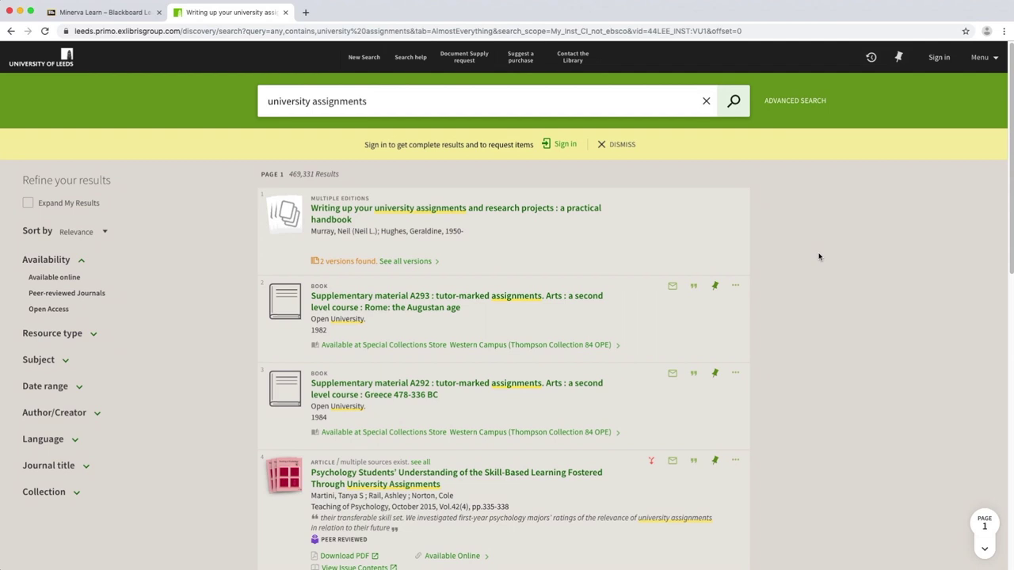
{"action": "left_click", "coordinate": [94, 336]}
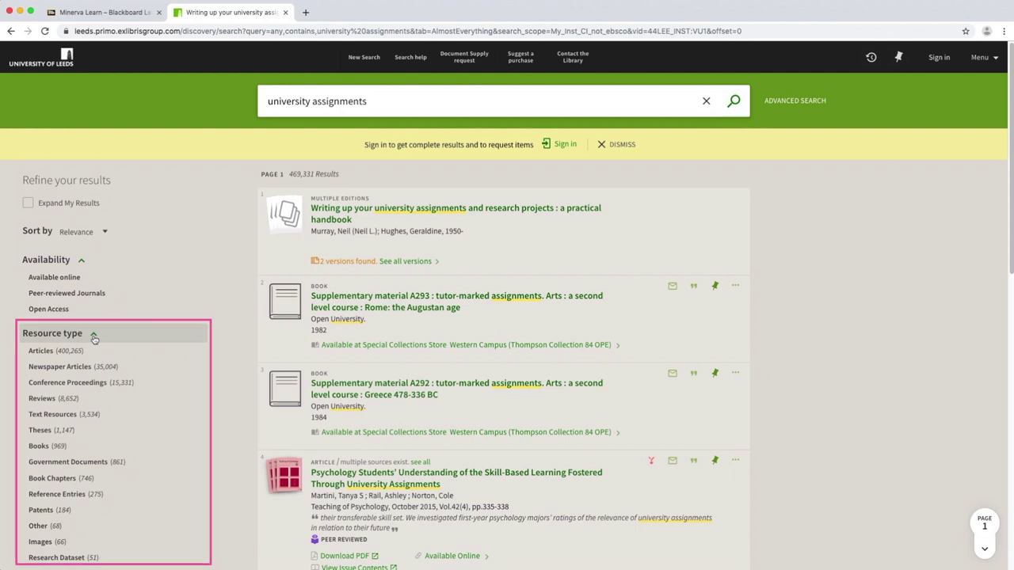
{"action": "left_click", "coordinate": [93, 336]}
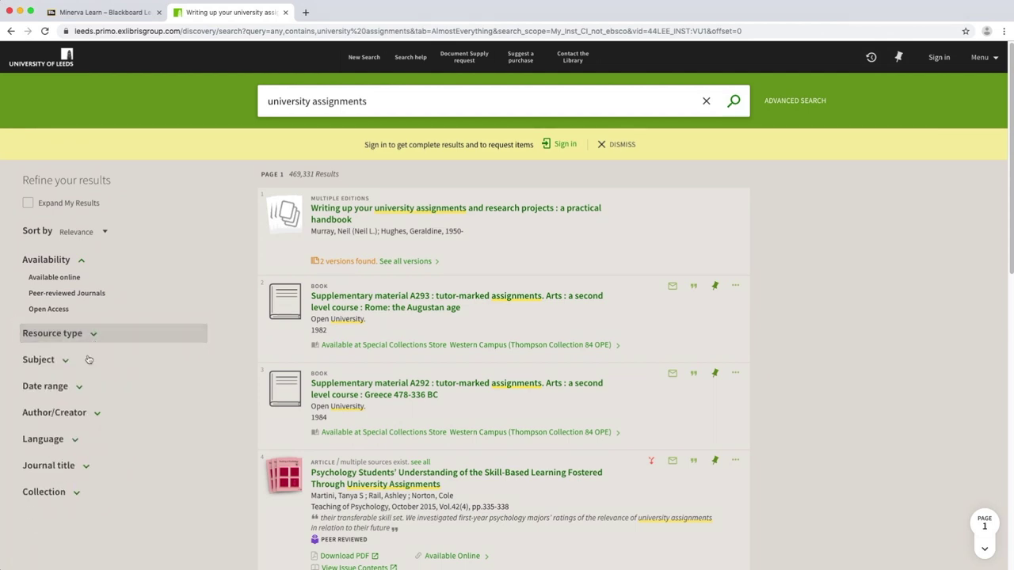
{"action": "left_click", "coordinate": [79, 387]}
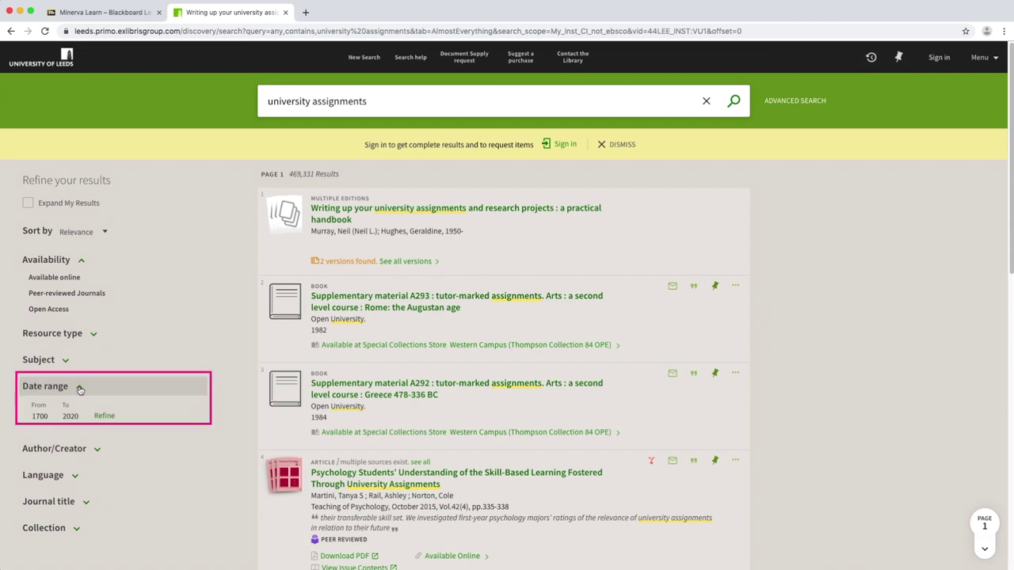
{"action": "left_click", "coordinate": [79, 388]}
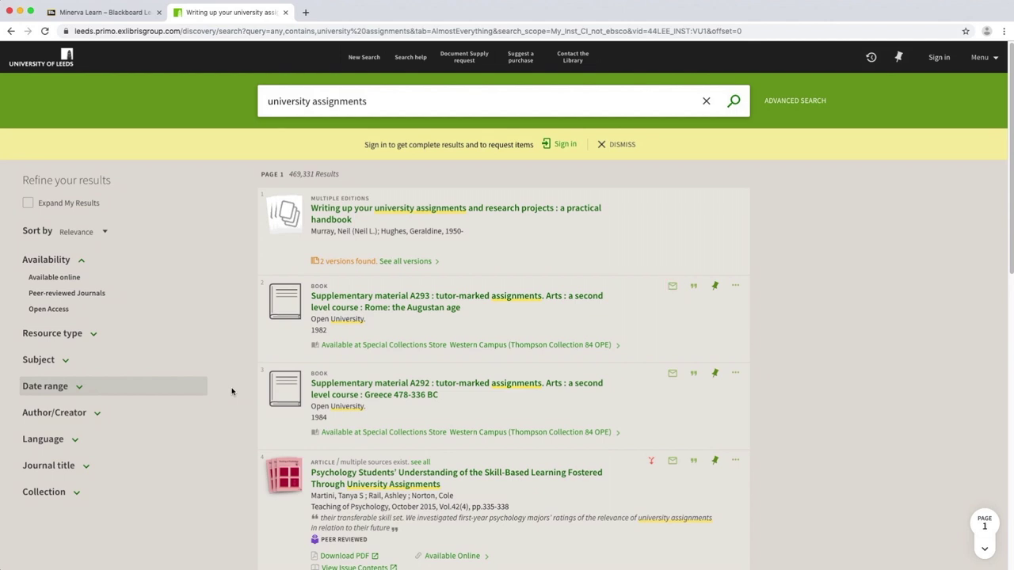
Pin the Supplementary material A293 record to favourites and view My Favourites.
{"action": "left_click", "coordinate": [672, 288]}
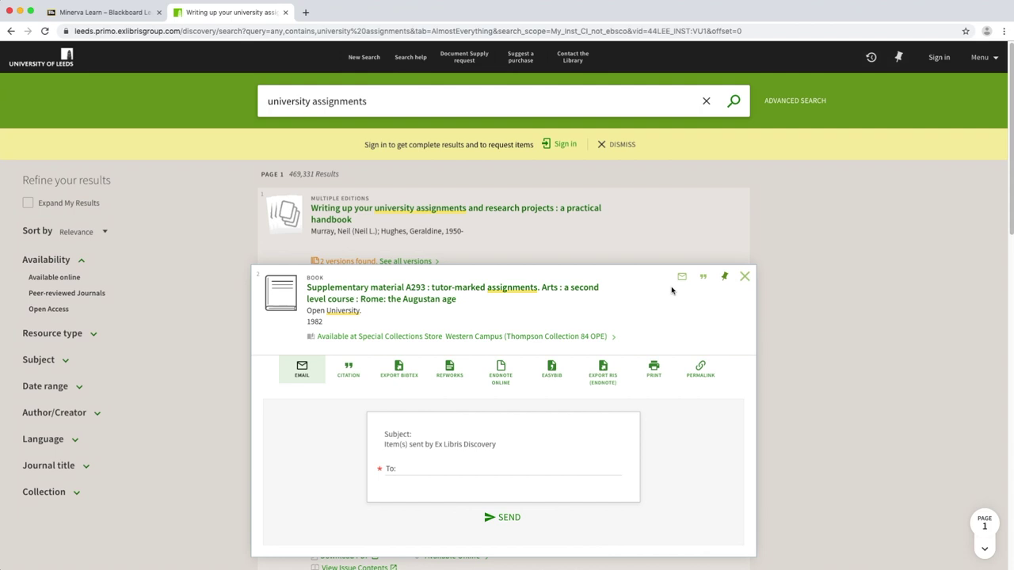
{"action": "left_click", "coordinate": [745, 276]}
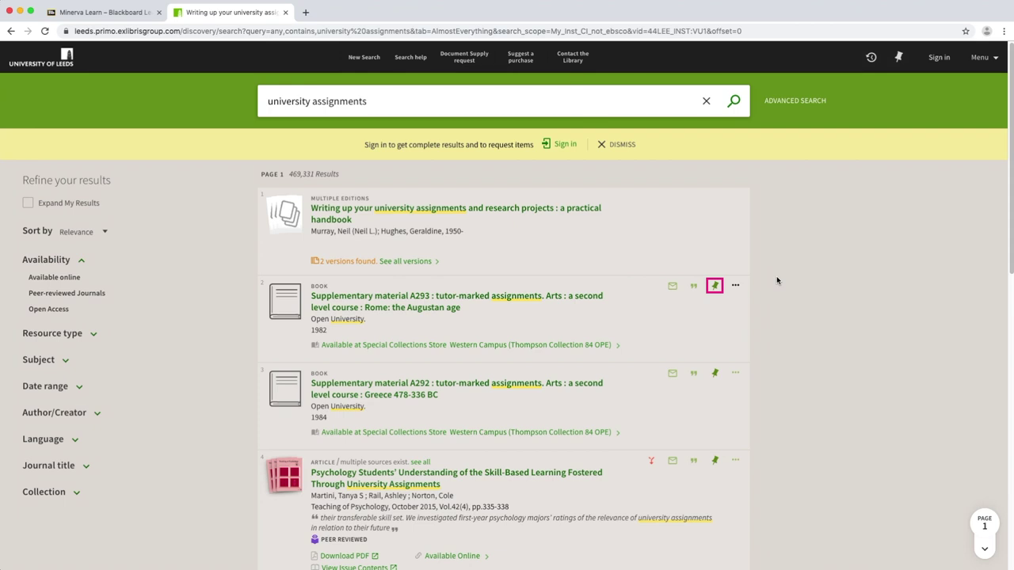
{"action": "left_click", "coordinate": [715, 289]}
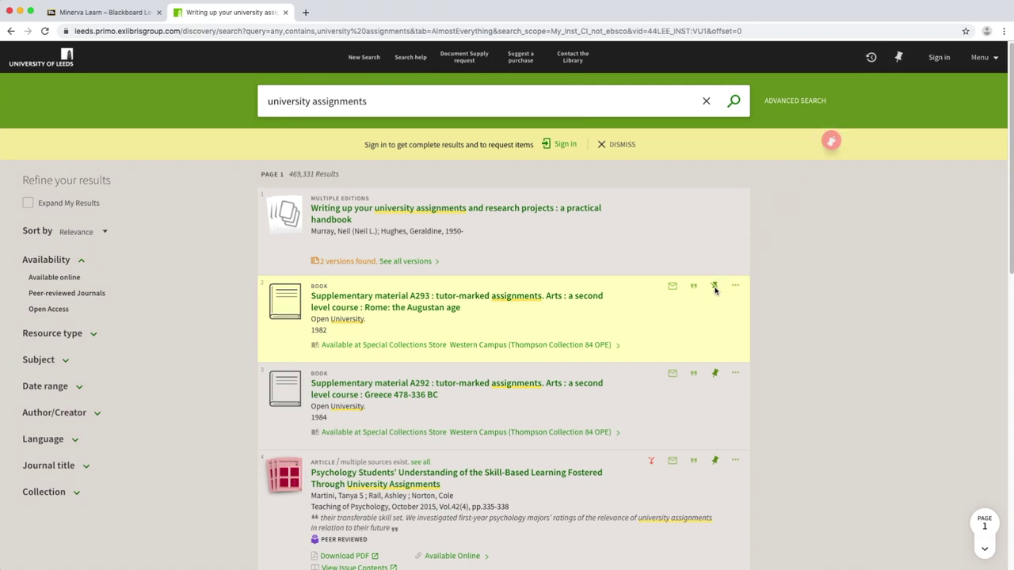
{"action": "left_click", "coordinate": [898, 61]}
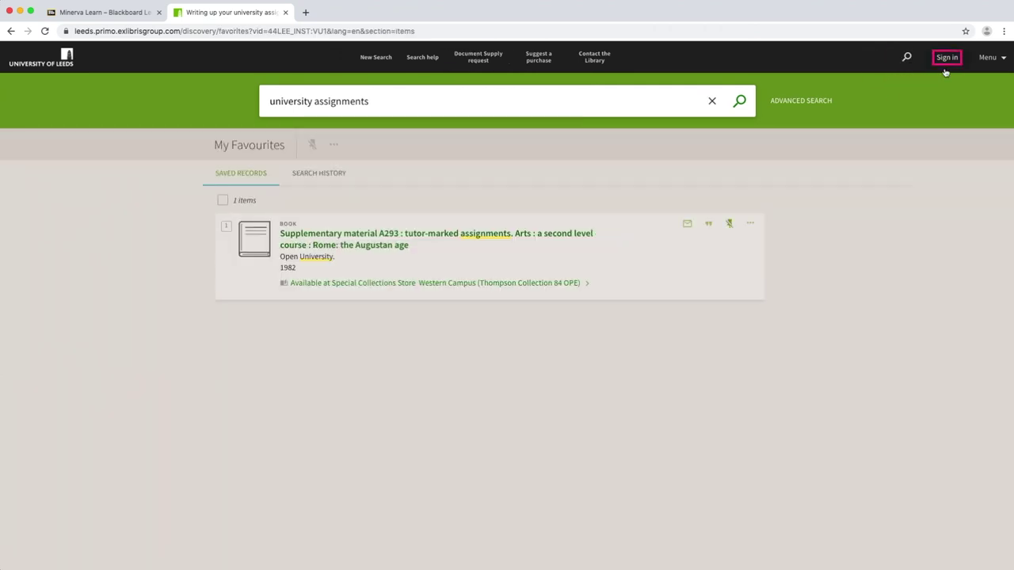